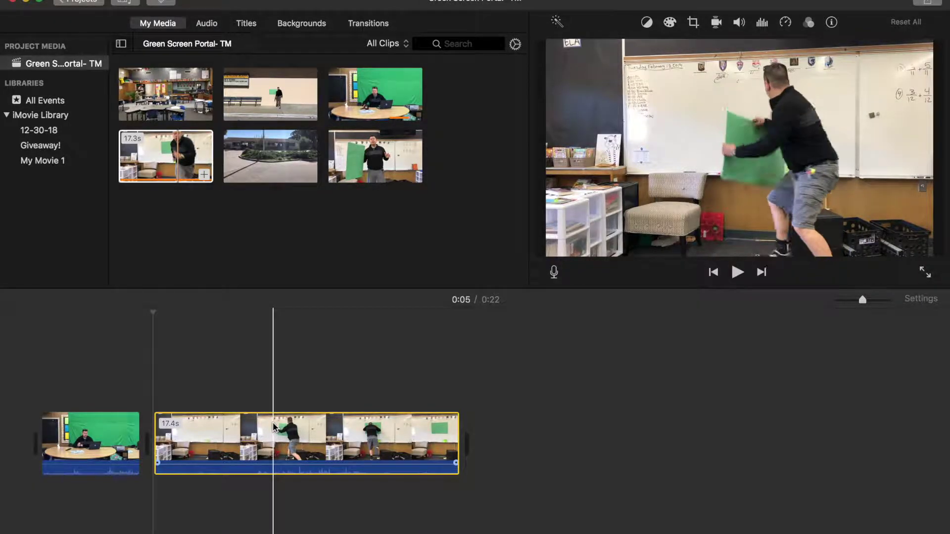
# - Trim the whiteboard clip by splitting off and deleting the opening empty footage and everything after the jump toward the green paper
pyautogui.click(250, 424)
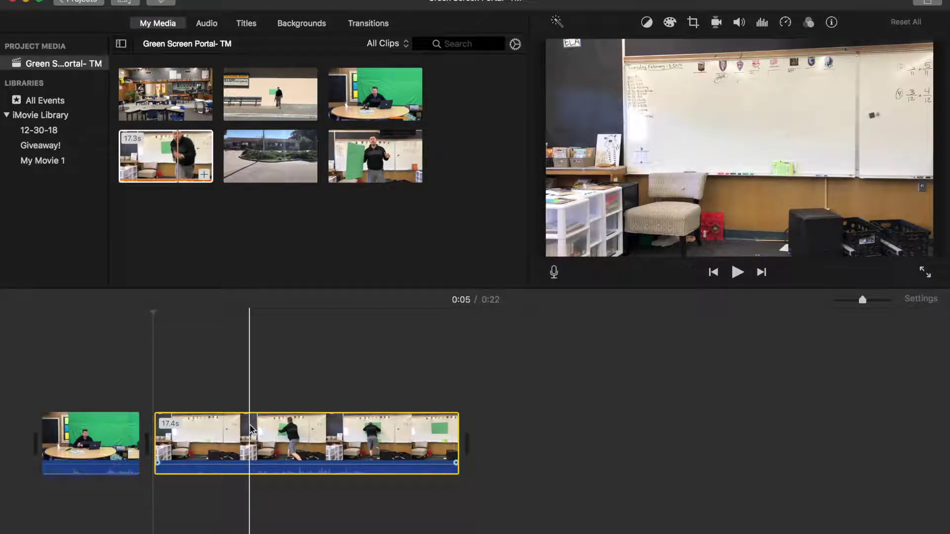
pyautogui.press('super+b')
pyautogui.press('Delete')
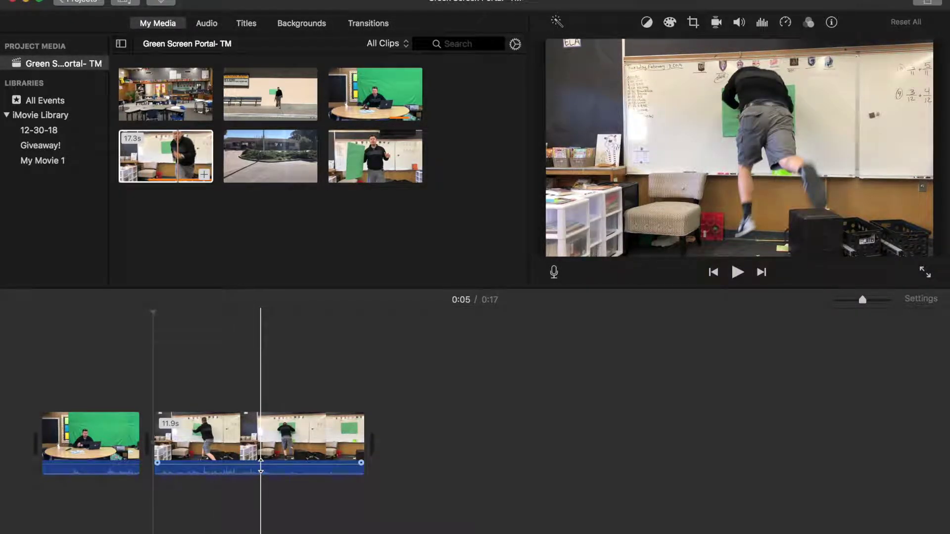
pyautogui.click(262, 459)
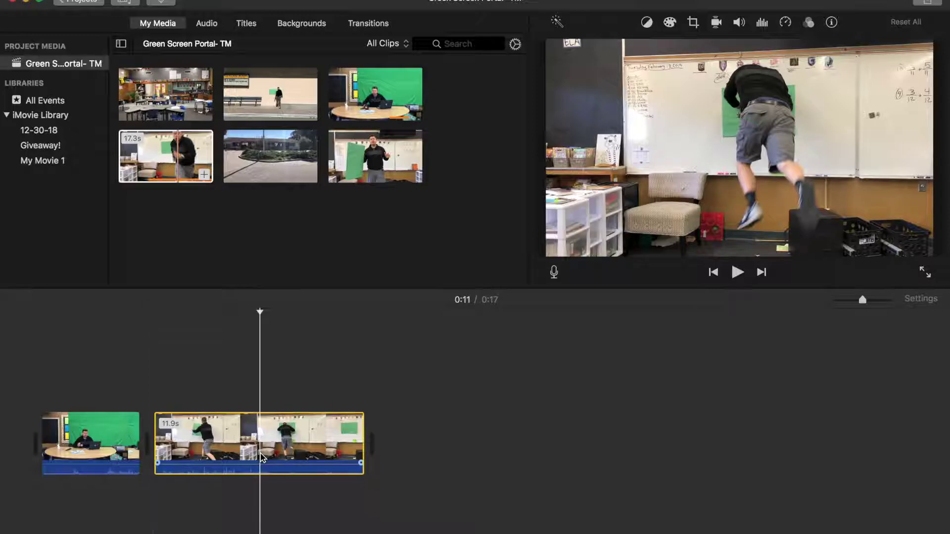
pyautogui.press('super+b')
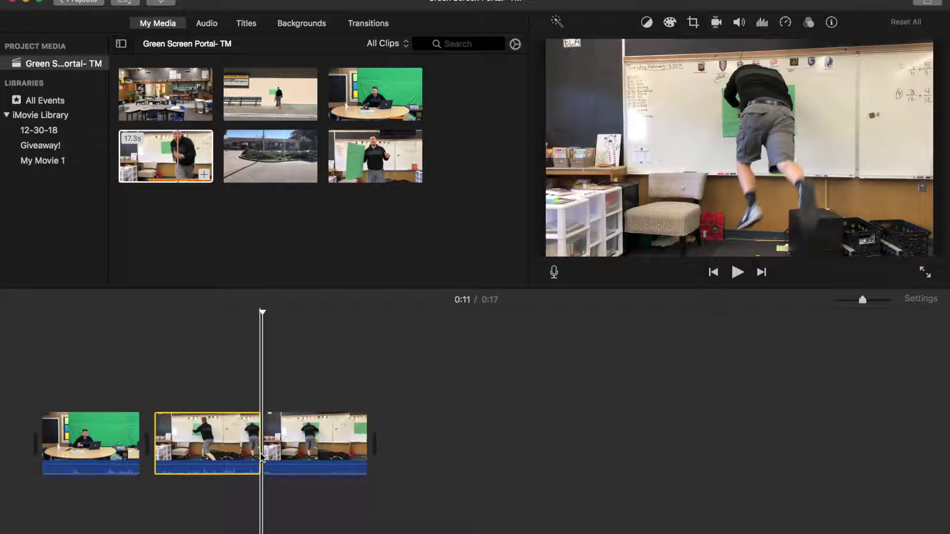
pyautogui.click(318, 457)
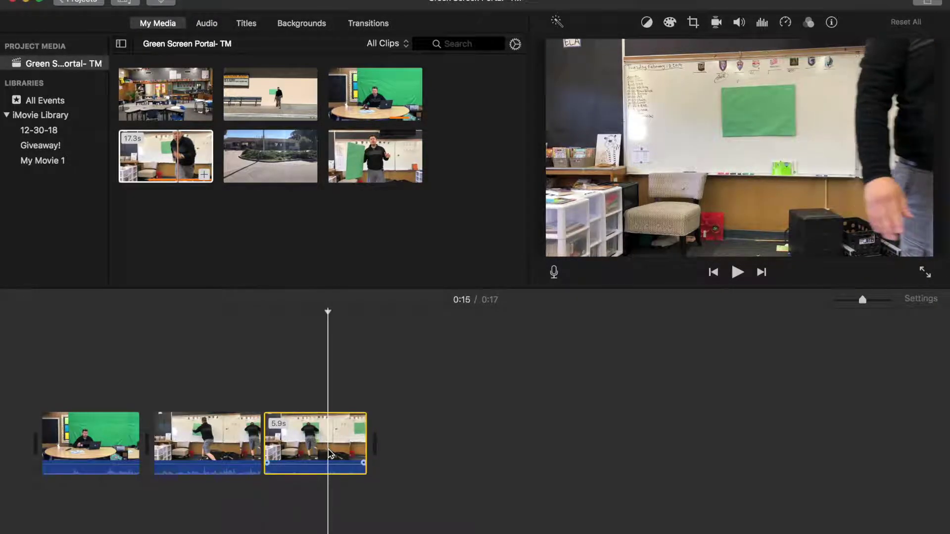
pyautogui.press('Delete')
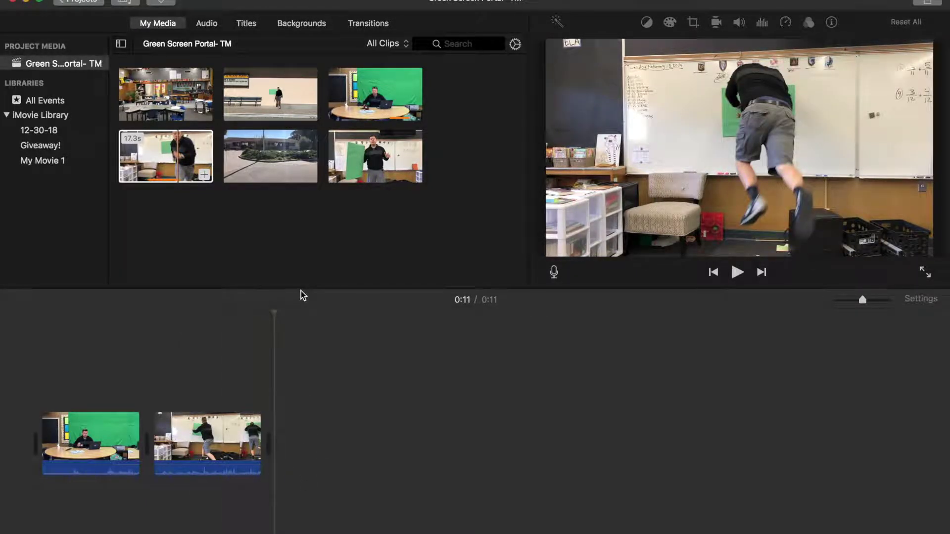
# - Add the full outdoor school wall clip to the end of the timeline
pyautogui.click(376, 156)
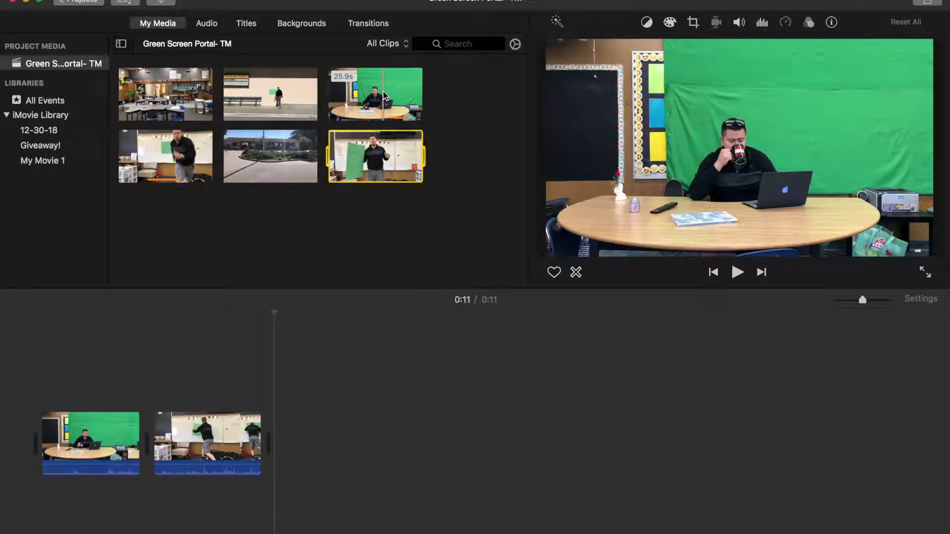
pyautogui.click(375, 95)
pyautogui.click(257, 93)
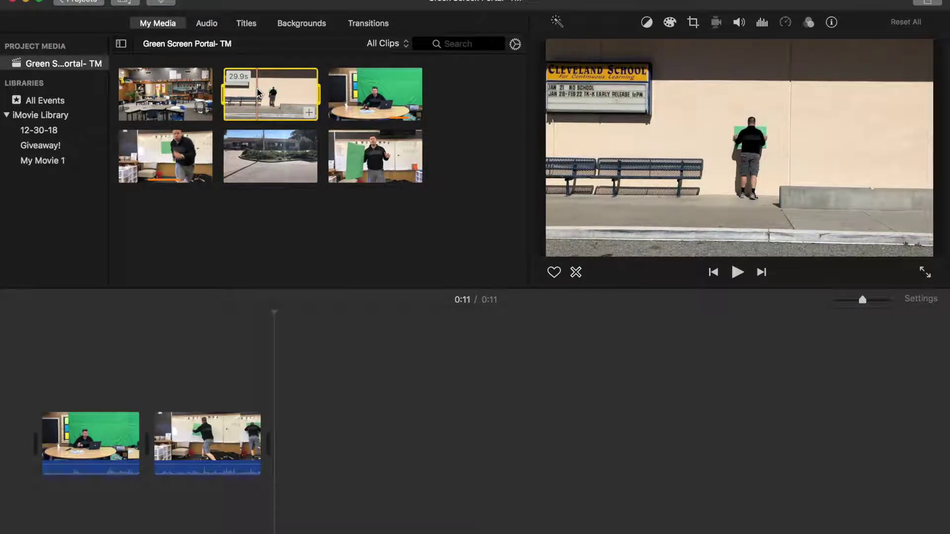
pyautogui.moveTo(257, 93); pyautogui.dragTo(283, 413)
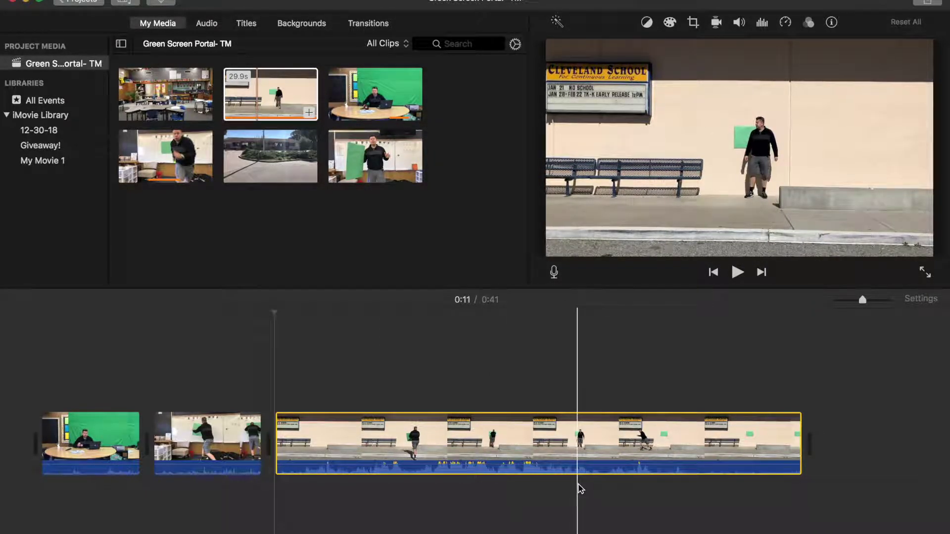
# - Trim the outdoor wall clip to start at the jump away from the green paper and end once the man has run out of frame
pyautogui.click(624, 464)
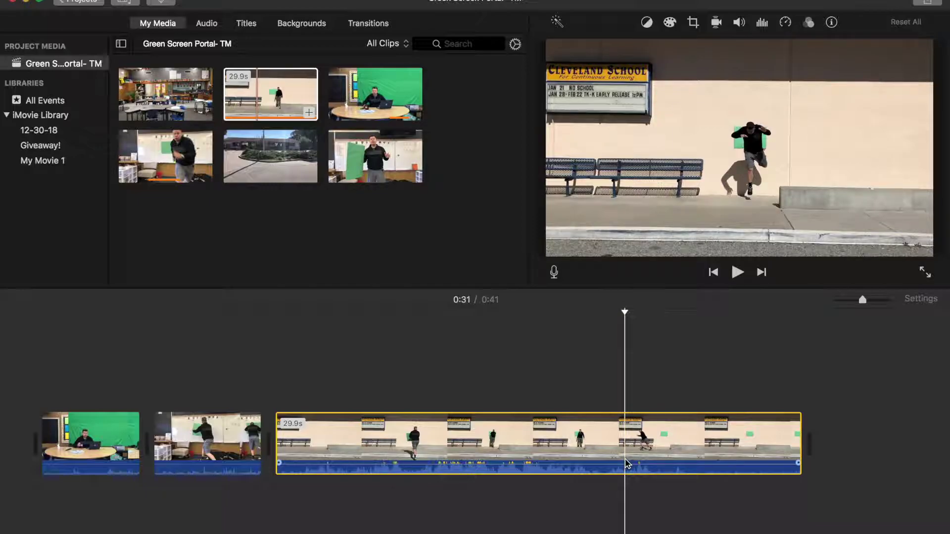
pyautogui.press('super+b')
pyautogui.press('Delete')
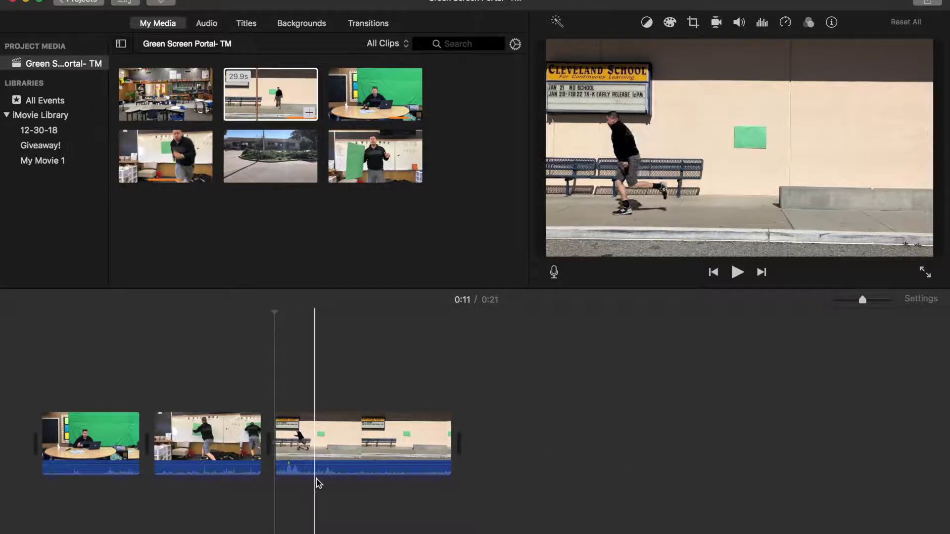
pyautogui.click(332, 464)
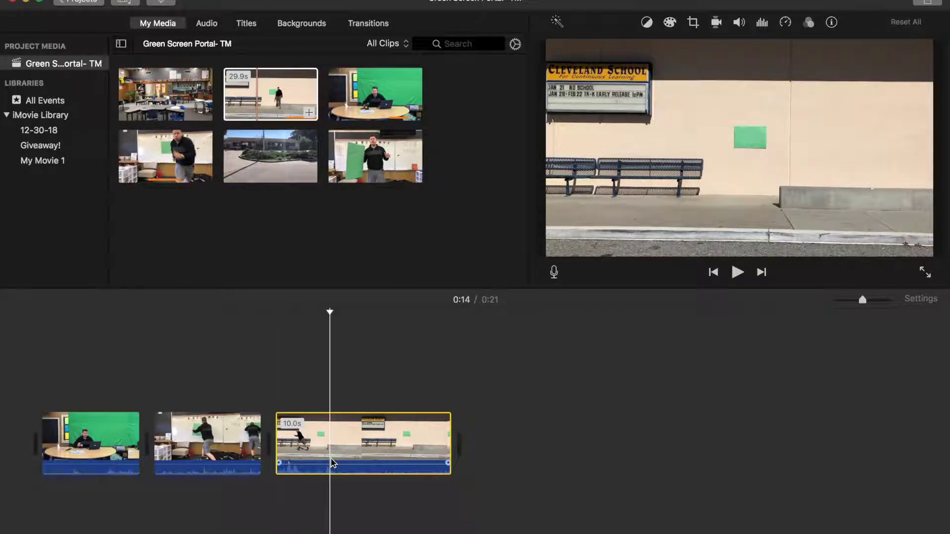
pyautogui.press('super+b')
pyautogui.press('Delete')
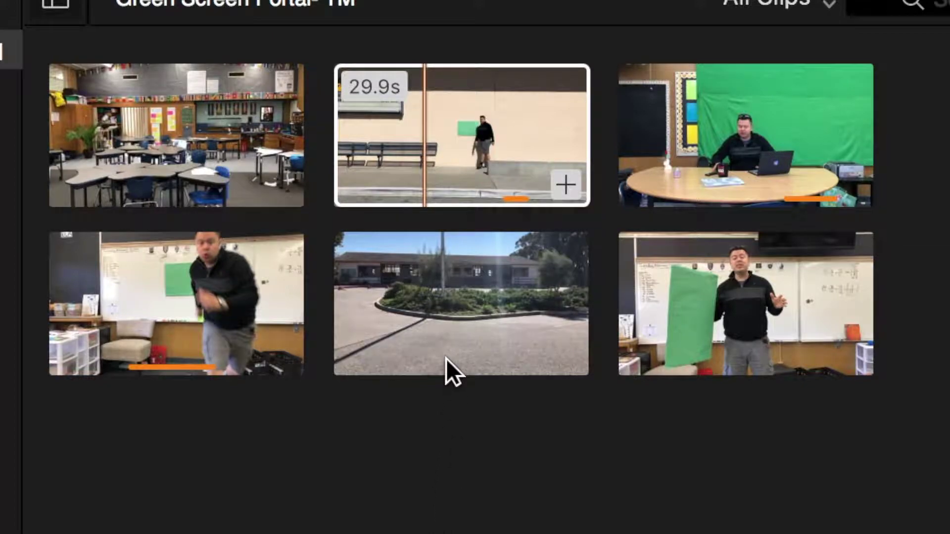
# - Insert the parking lot clip after the green-screen desk clip and overlay the whiteboard clip above it, aligned at its start
pyautogui.click(367, 146)
pyautogui.click(474, 303)
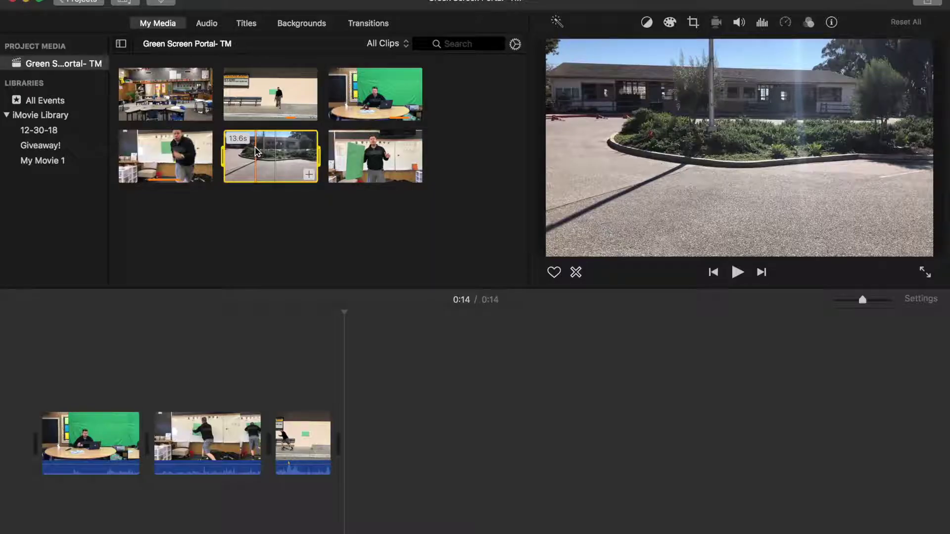
pyautogui.moveTo(258, 151); pyautogui.dragTo(147, 434)
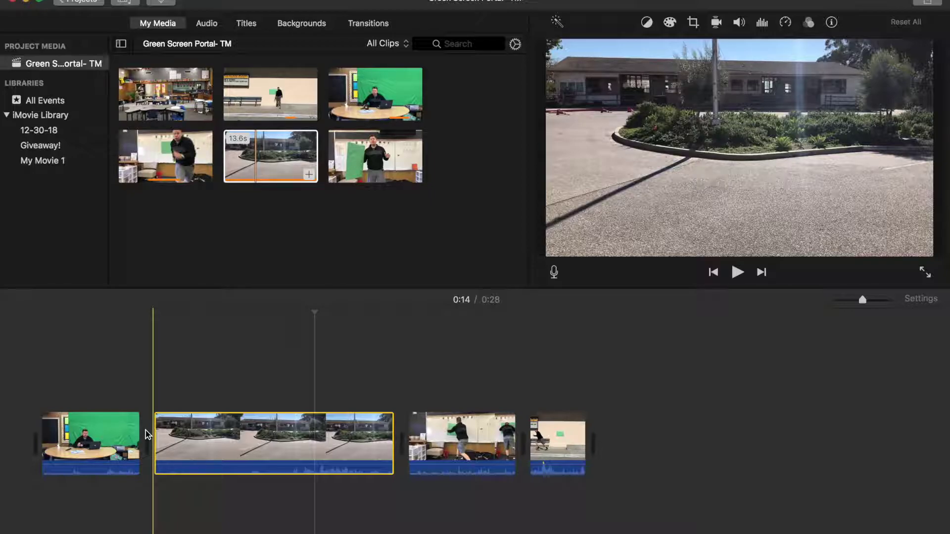
pyautogui.click(464, 432)
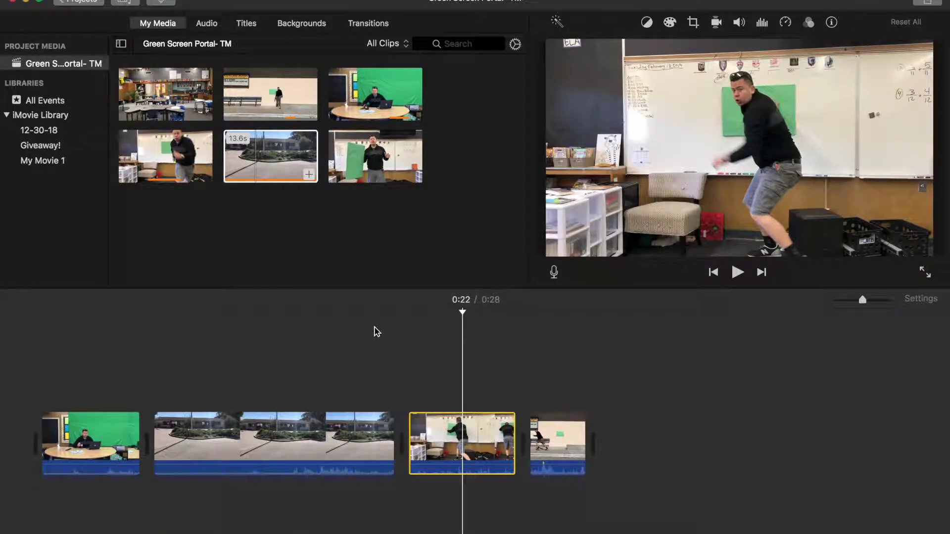
pyautogui.moveTo(441, 436); pyautogui.dragTo(184, 347)
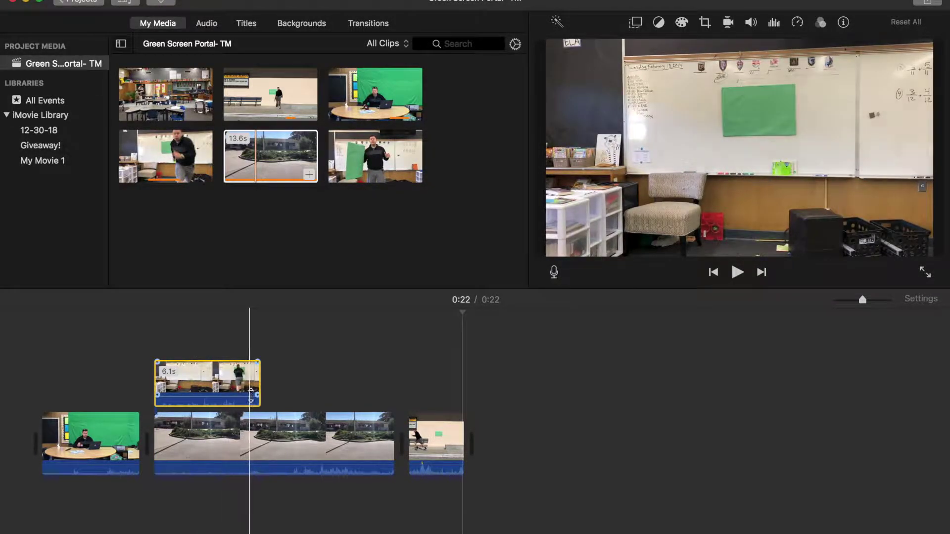
# - Split the parking lot clip at the end of the whiteboard overlay and delete the excess so both clips match in length
pyautogui.click(263, 418)
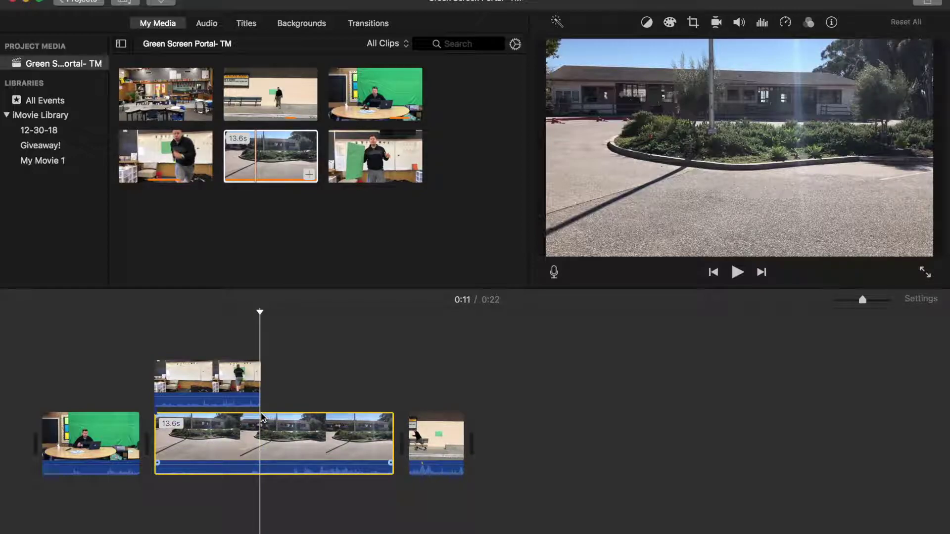
pyautogui.press('super+b')
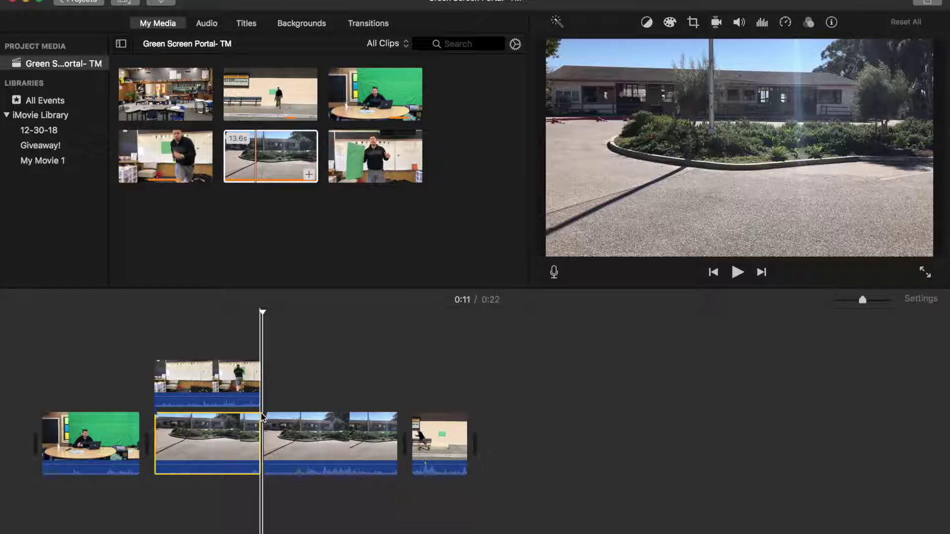
pyautogui.click(302, 425)
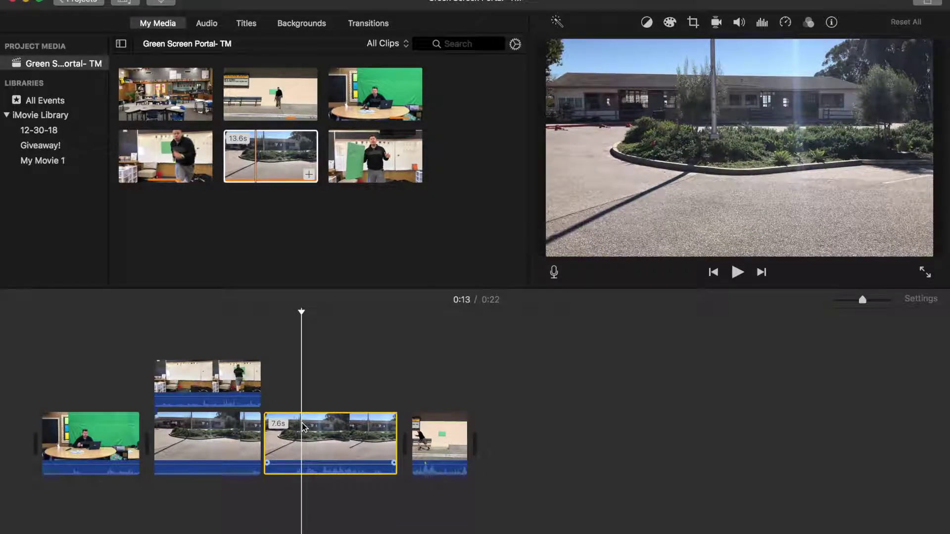
pyautogui.press('Delete')
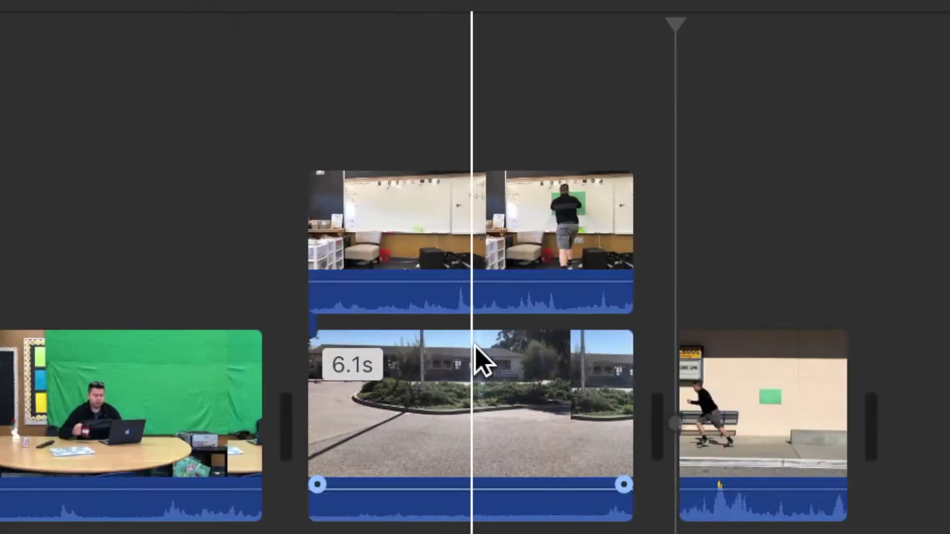
# - Set the whiteboard clip's video overlay style to Green/Blue Screen and return the playhead to its start to preview the effect
pyautogui.click(482, 258)
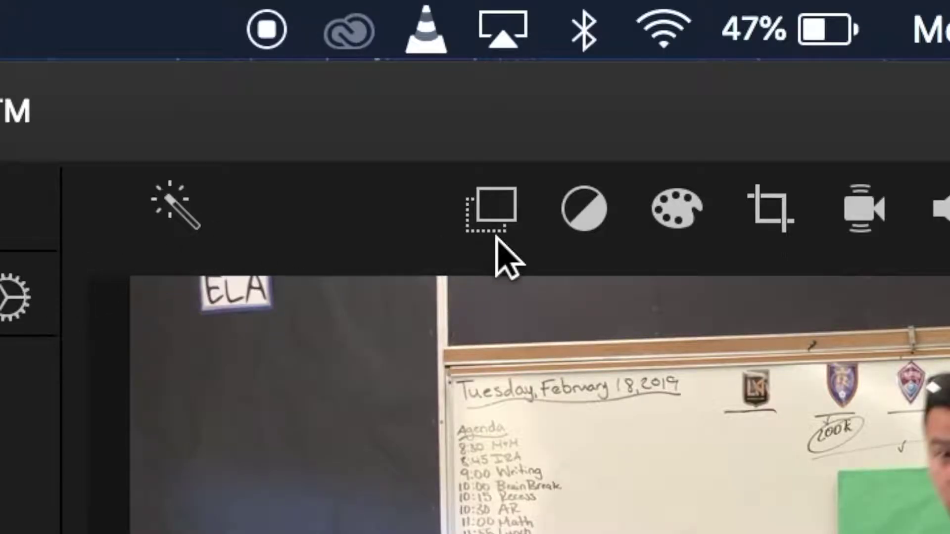
pyautogui.click(495, 220)
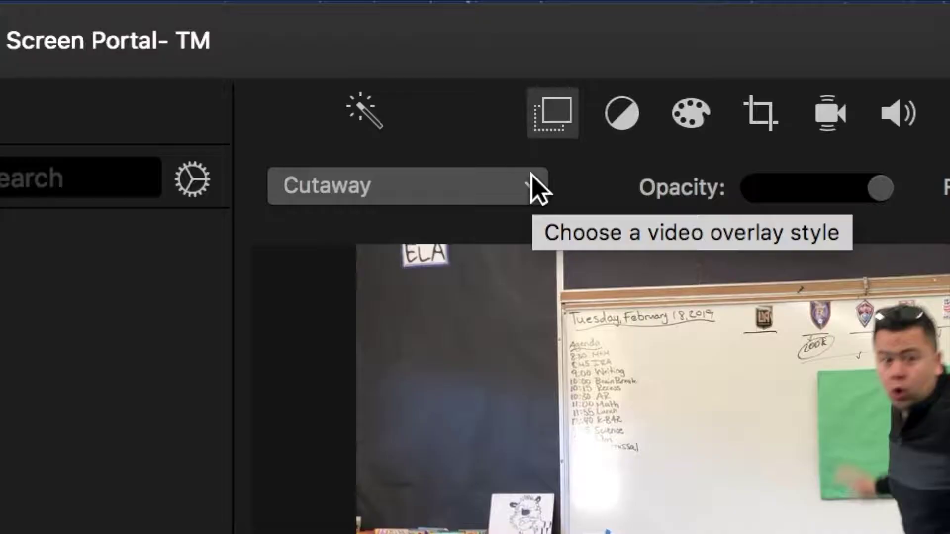
pyautogui.click(539, 188)
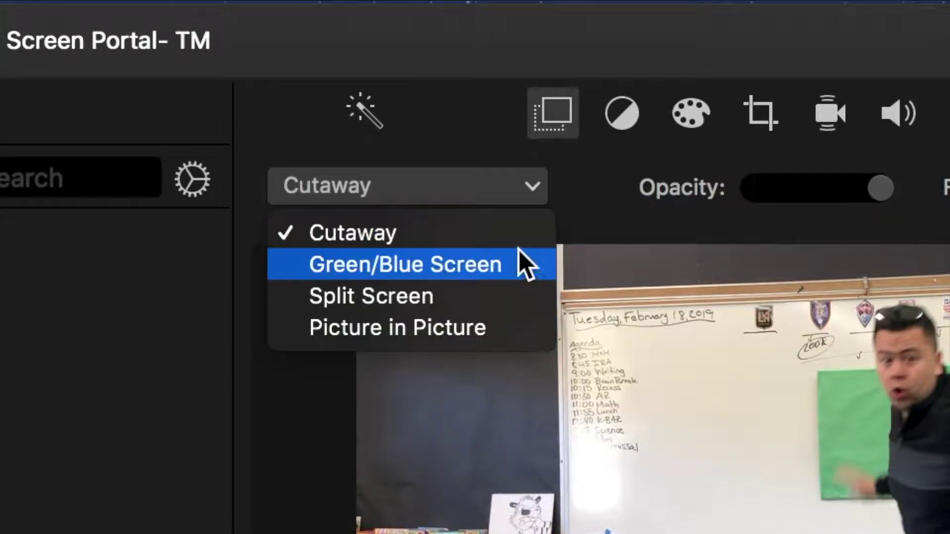
pyautogui.click(518, 270)
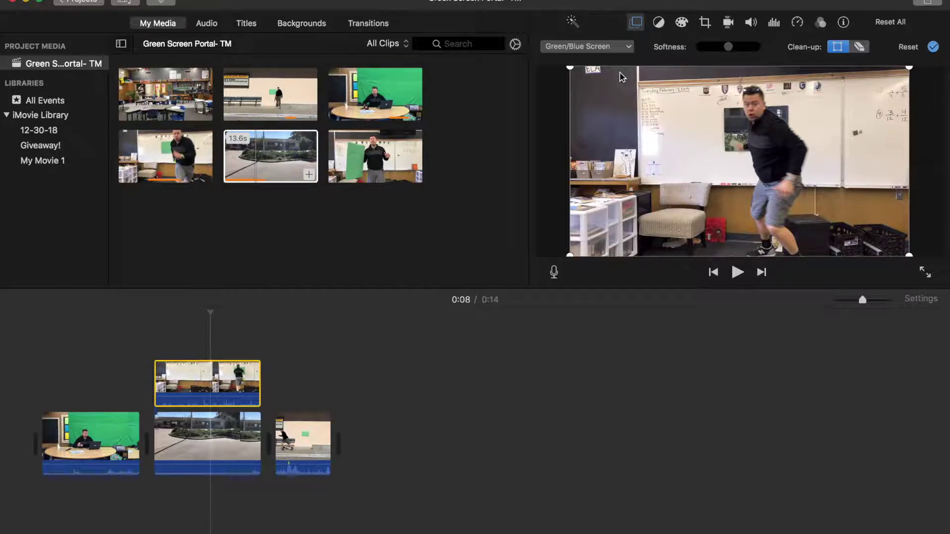
pyautogui.click(155, 321)
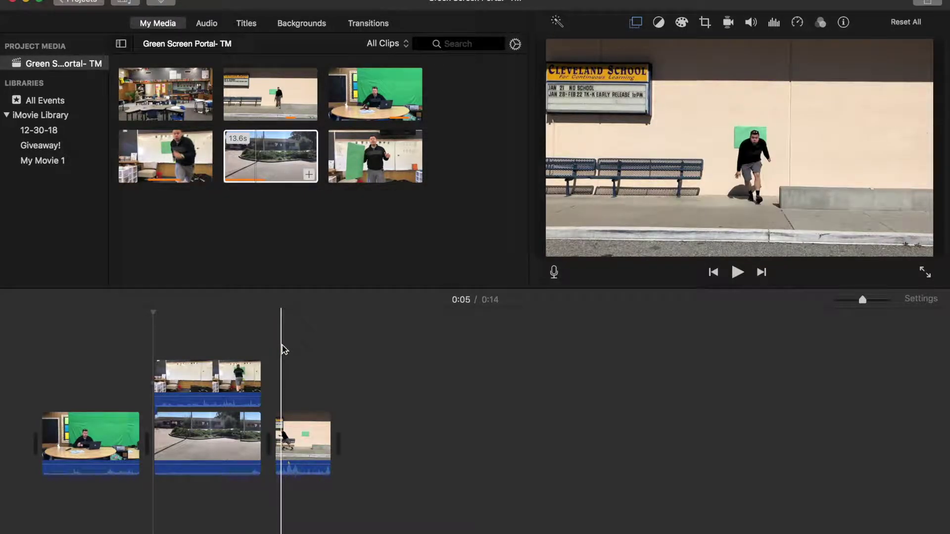
# - Insert the empty classroom clip after the parking lot clip and overlay the outdoor wall clip above its start
pyautogui.moveTo(177, 105); pyautogui.dragTo(256, 442)
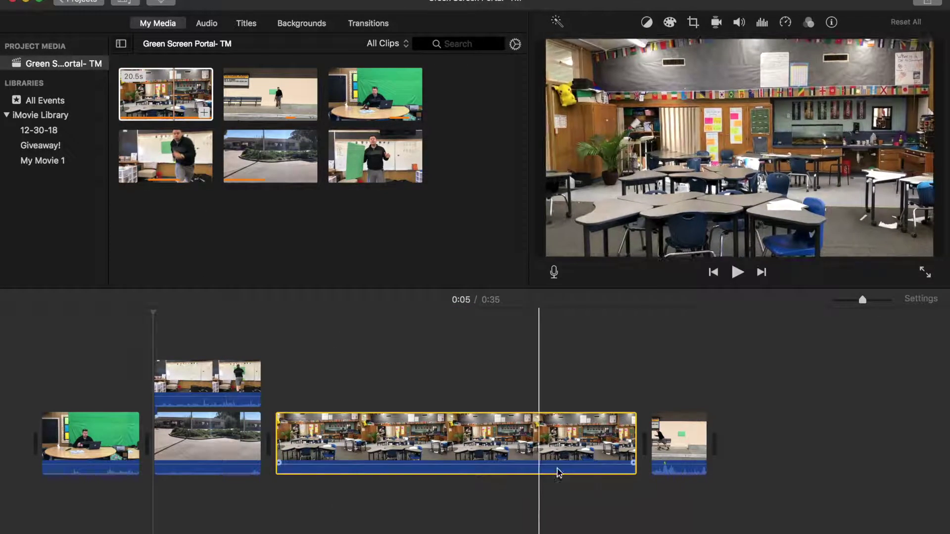
pyautogui.click(664, 447)
pyautogui.moveTo(664, 447); pyautogui.dragTo(292, 381)
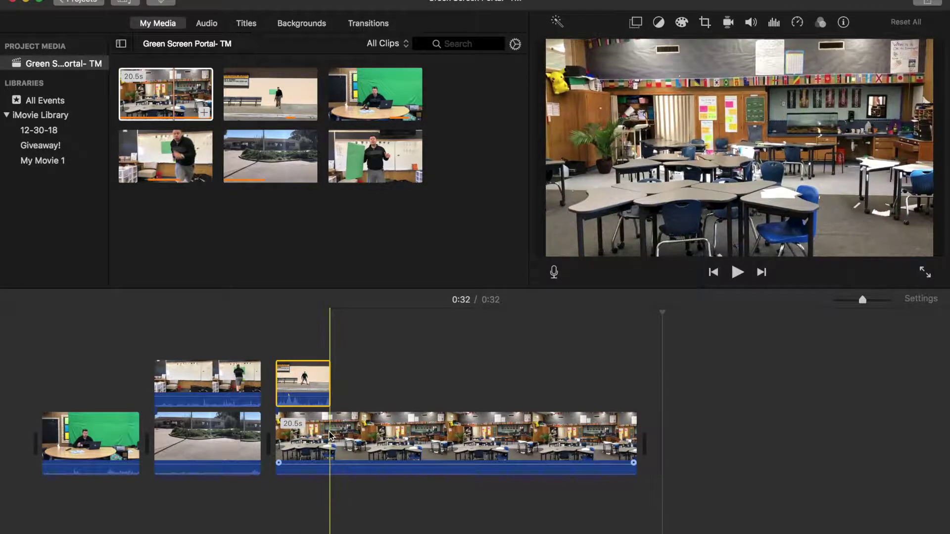
# - Split the classroom clip at the end of the outdoor wall overlay and delete the remaining footage
pyautogui.click(330, 430)
pyautogui.press('super+b')
pyautogui.press('Delete')
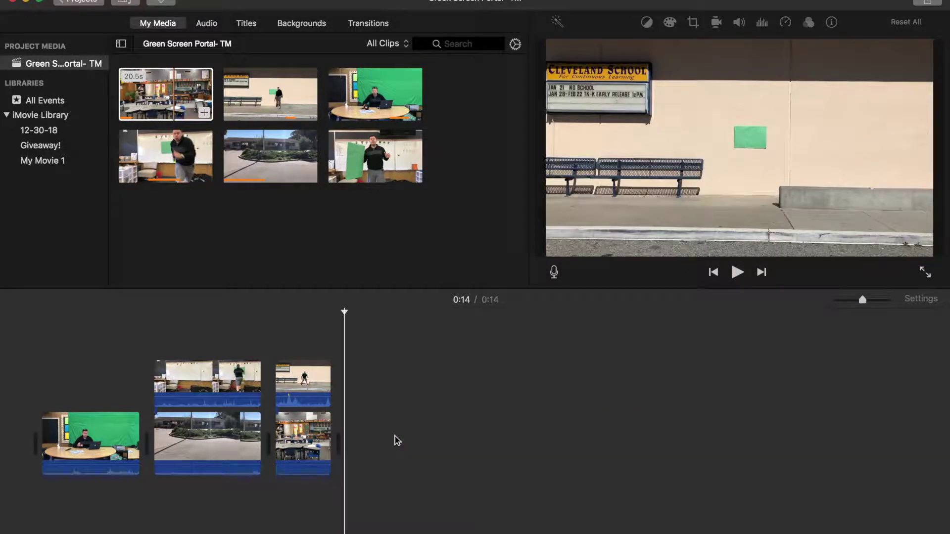
# - Set the outdoor wall clip's video overlay style to Green/Blue Screen and return the playhead to its start for a preview
pyautogui.click(313, 380)
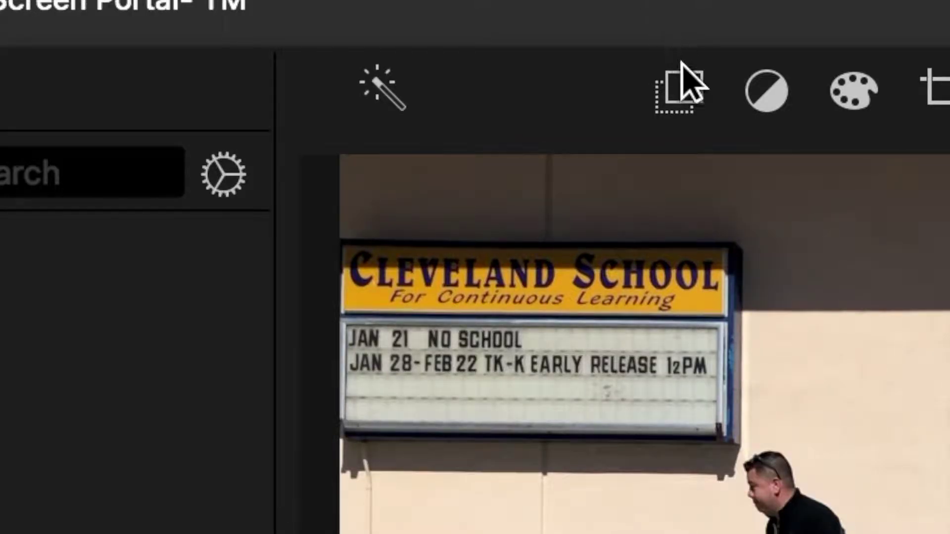
pyautogui.click(686, 102)
pyautogui.click(595, 182)
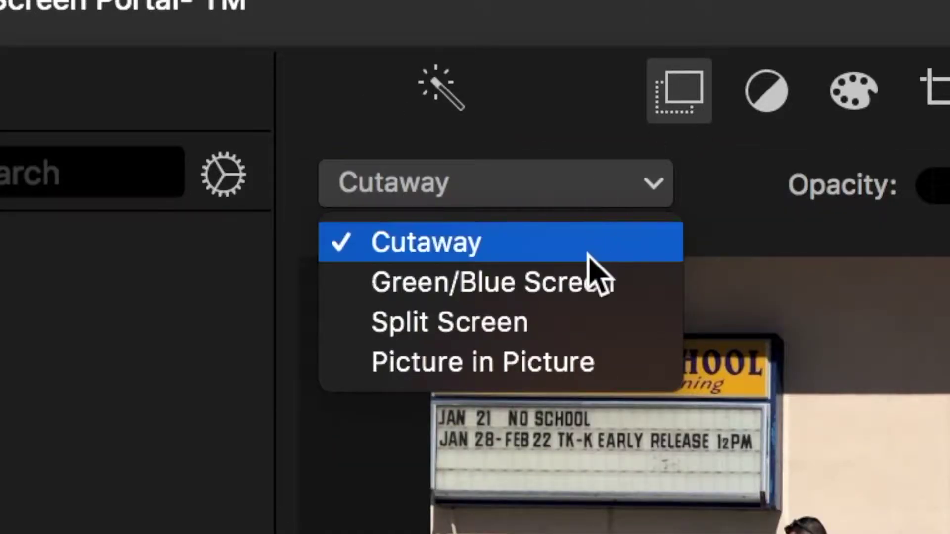
pyautogui.click(592, 292)
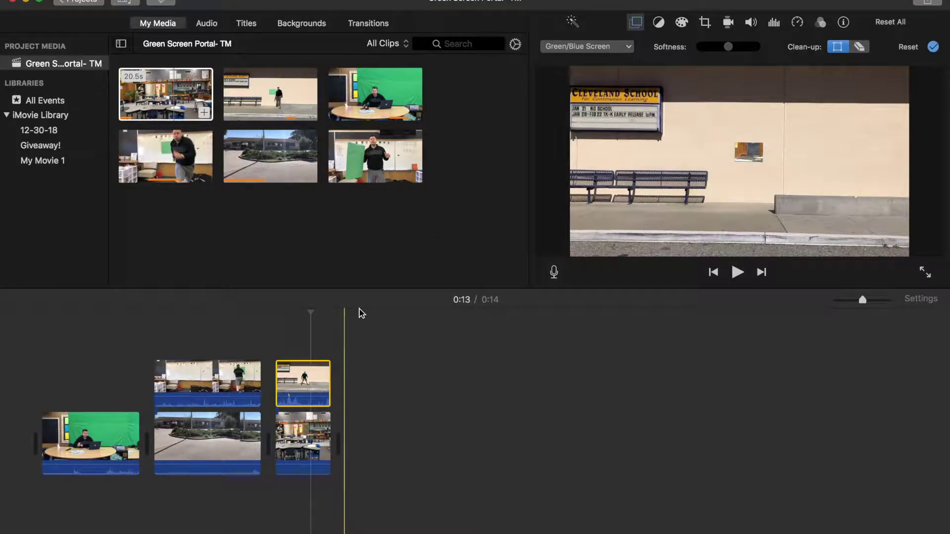
pyautogui.click(276, 353)
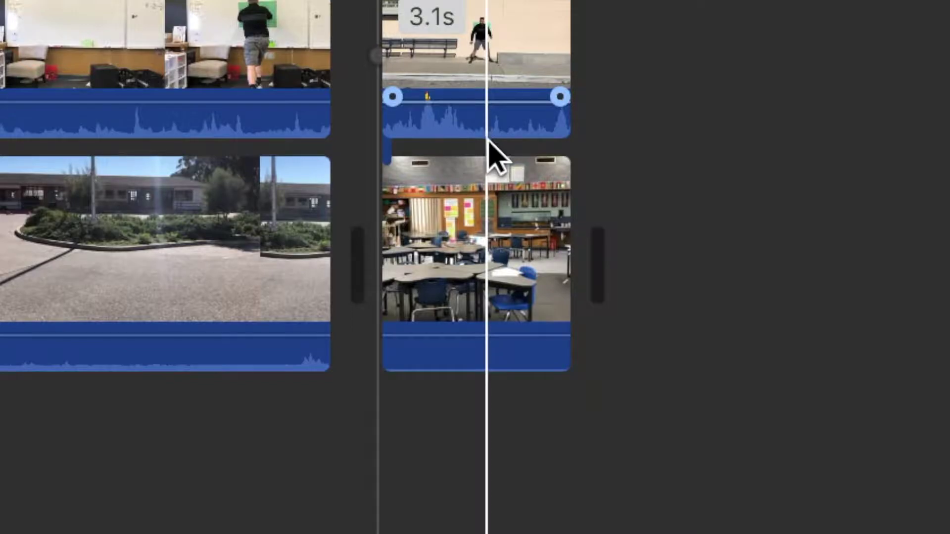
# - Apply Crop to Fill to the classroom background clip, shrink the crop frame, centre it at the image's upper edge, and preview the portal
pyautogui.click(464, 295)
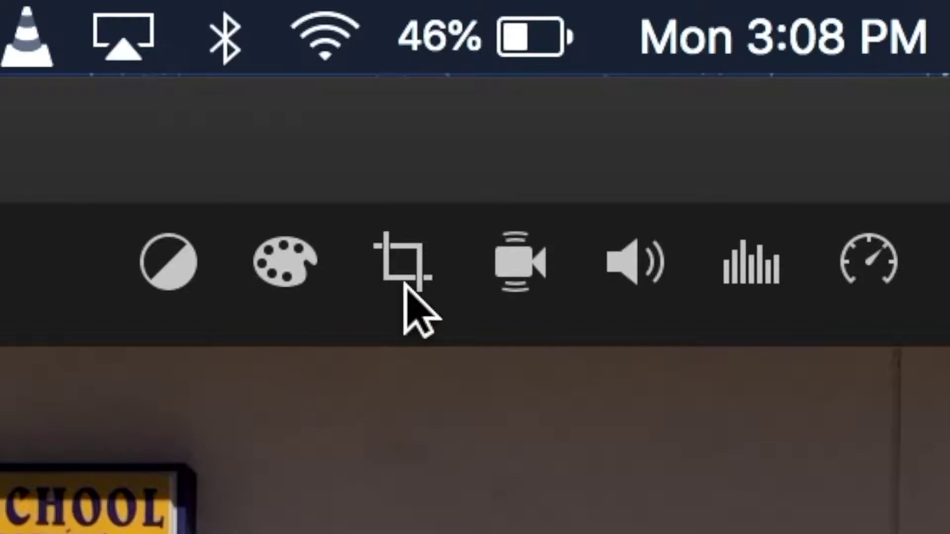
pyautogui.click(404, 285)
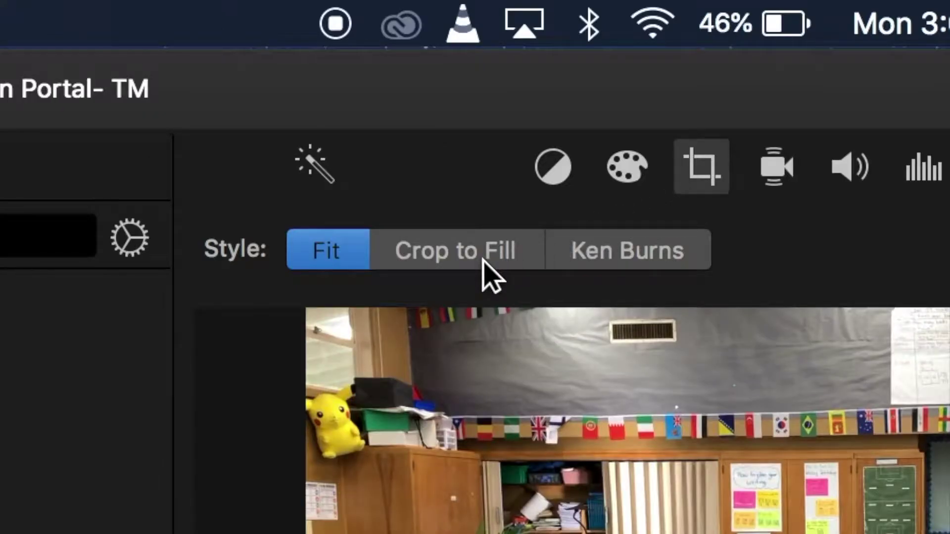
pyautogui.click(483, 259)
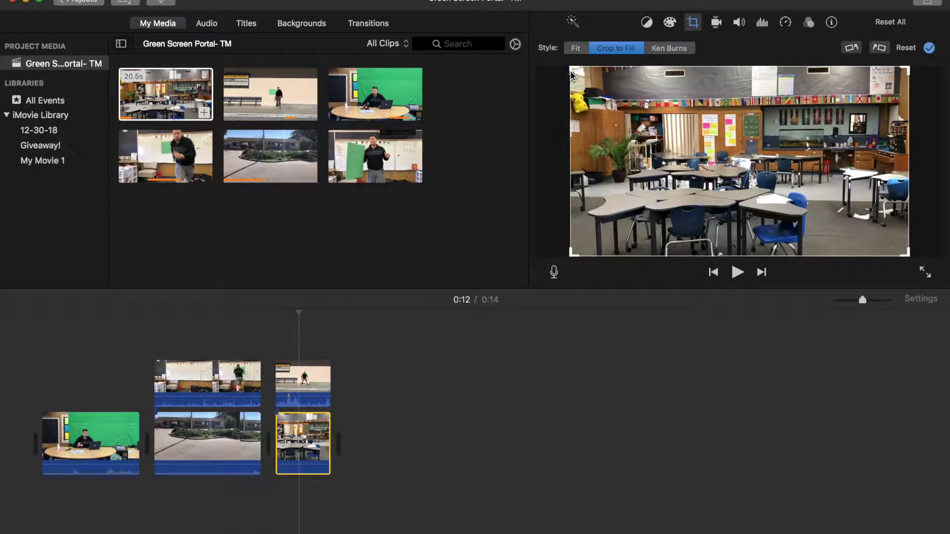
pyautogui.moveTo(569, 66); pyautogui.dragTo(643, 102)
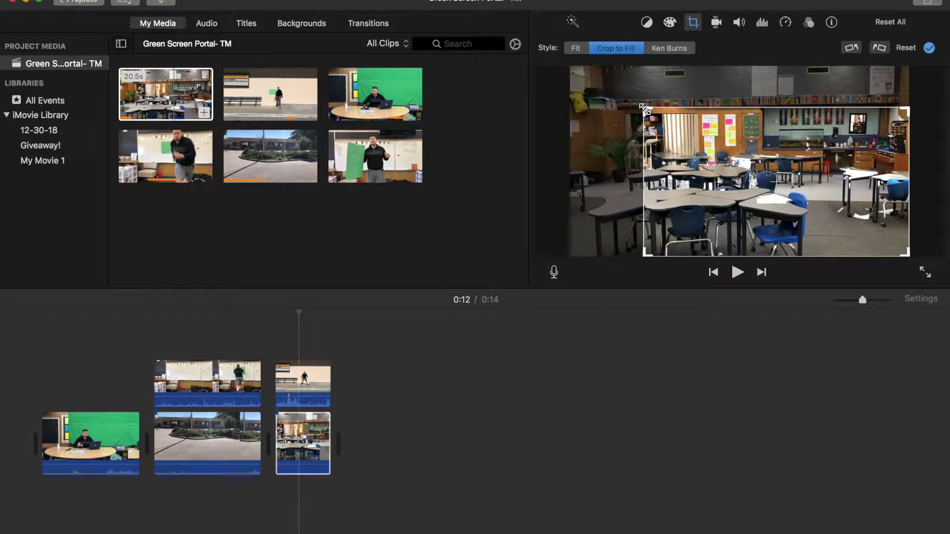
pyautogui.moveTo(777, 192); pyautogui.dragTo(727, 146)
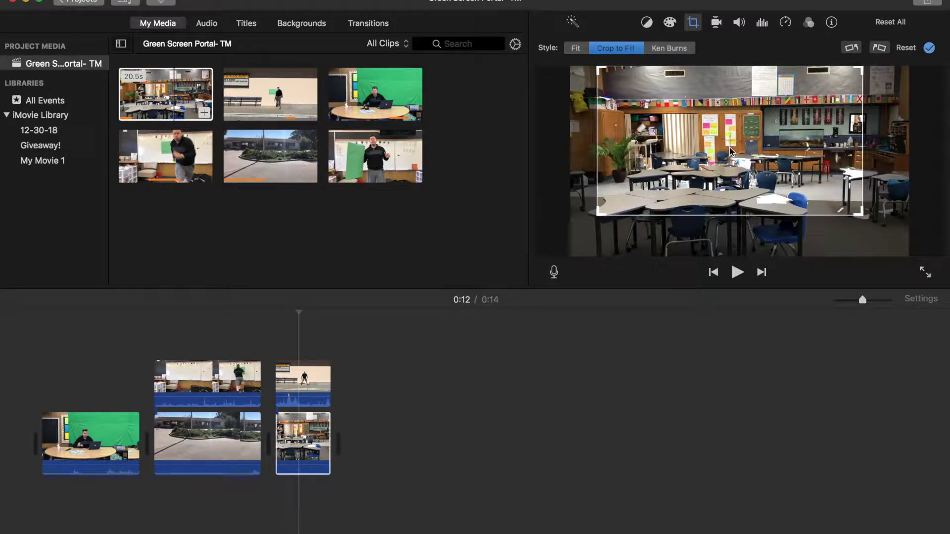
pyautogui.click(276, 381)
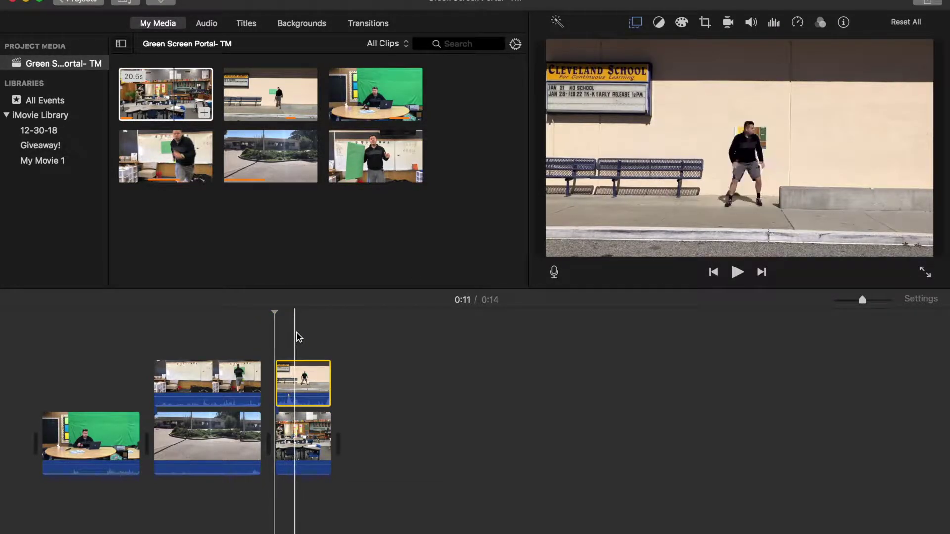